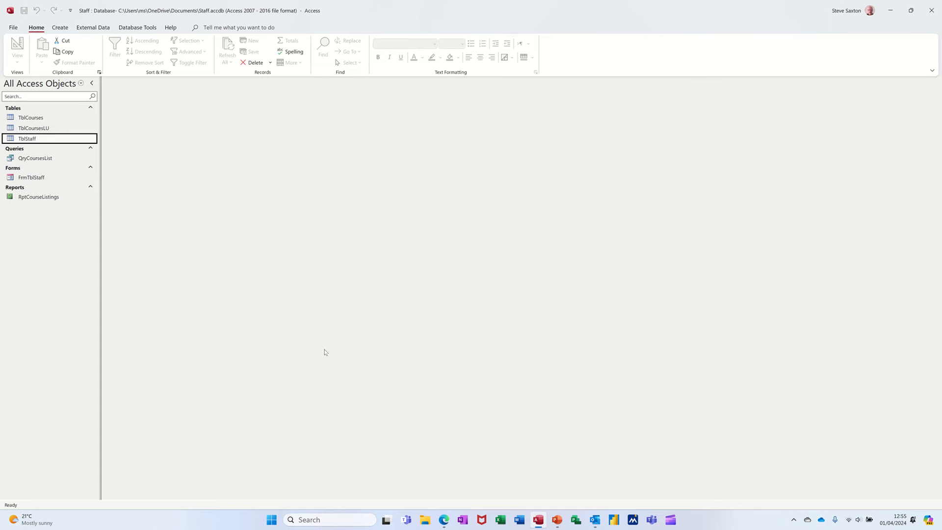
Review the fields and records of the TblStaff table, and close it
{"action": "double_click", "coordinate": [21, 140]}
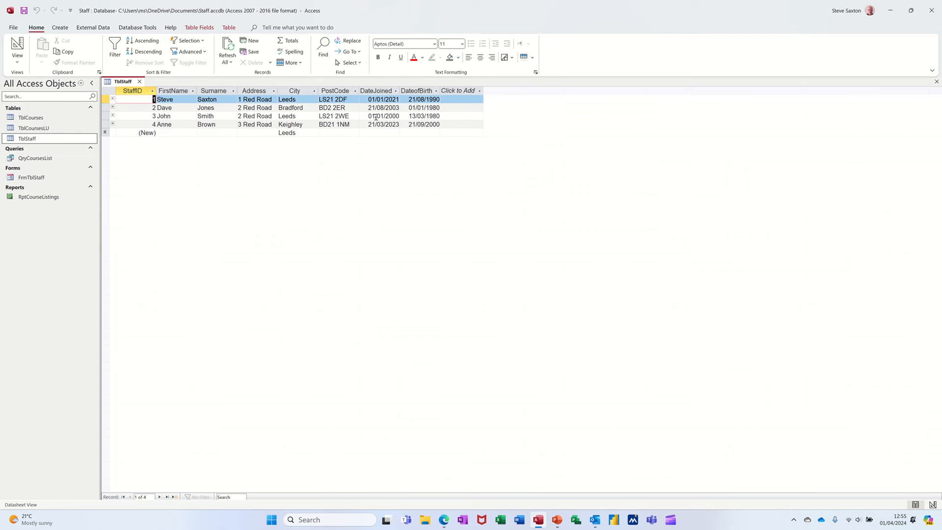
{"action": "left_click", "coordinate": [139, 82]}
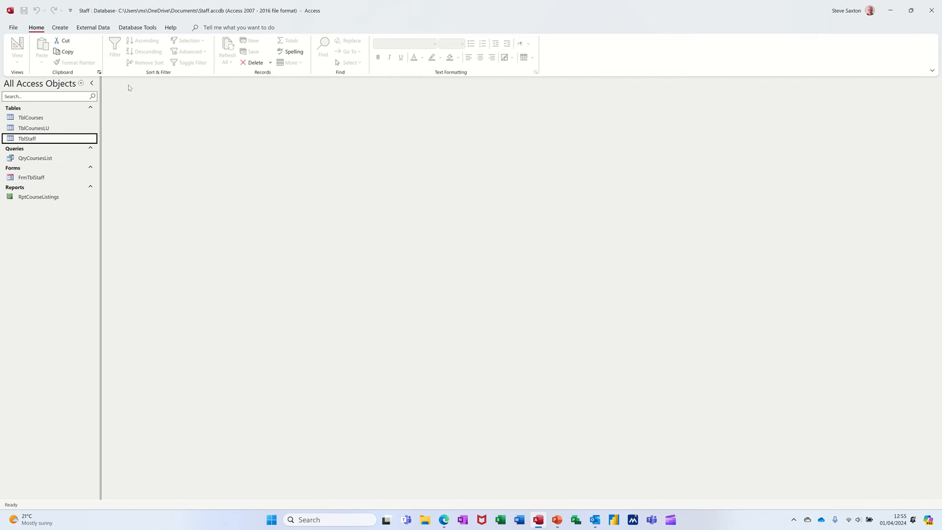
Create a new query in Design view from TblStaff and add all eight of its fields, StaffID to DateofBirth, to the grid
{"action": "left_click", "coordinate": [60, 28]}
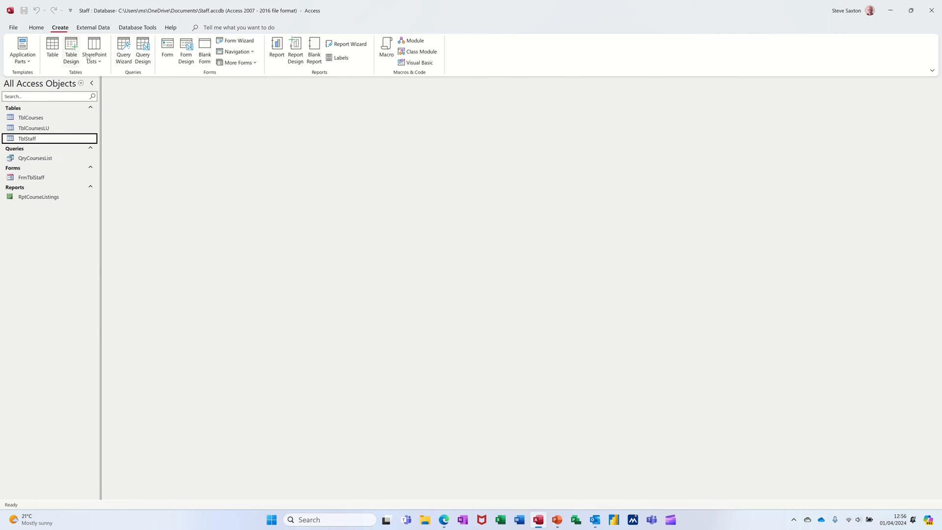
{"action": "left_click", "coordinate": [143, 50]}
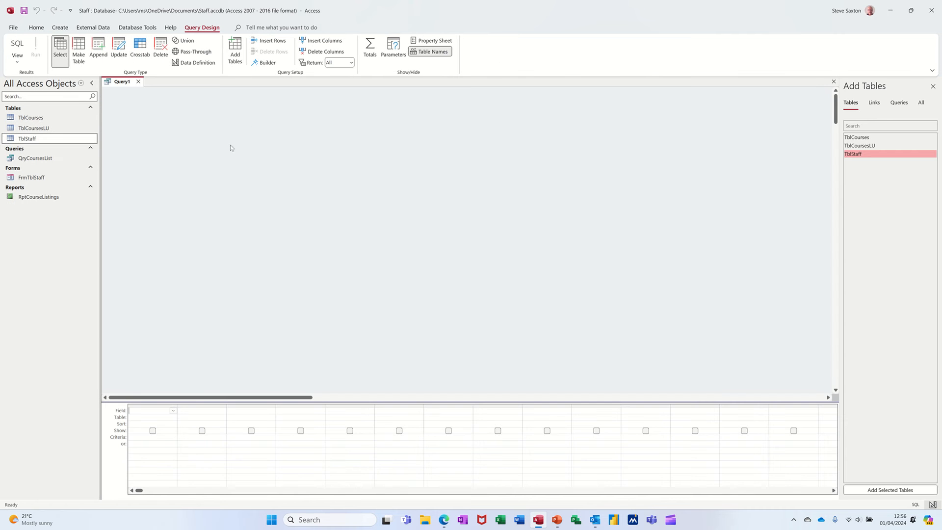
{"action": "left_click_drag", "start_coordinate": [166, 147], "coordinate": [220, 150]}
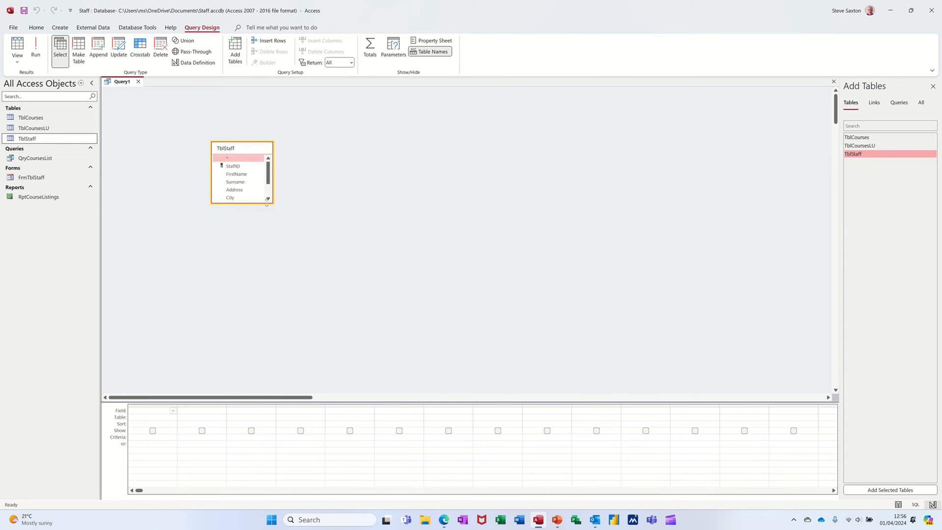
{"action": "left_click_drag", "start_coordinate": [267, 204], "coordinate": [266, 239]}
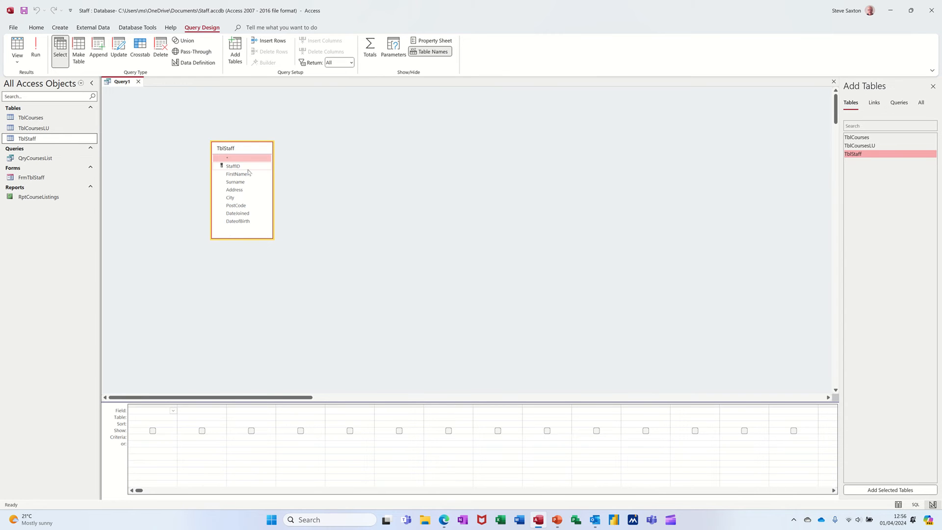
{"action": "double_click", "coordinate": [232, 150]}
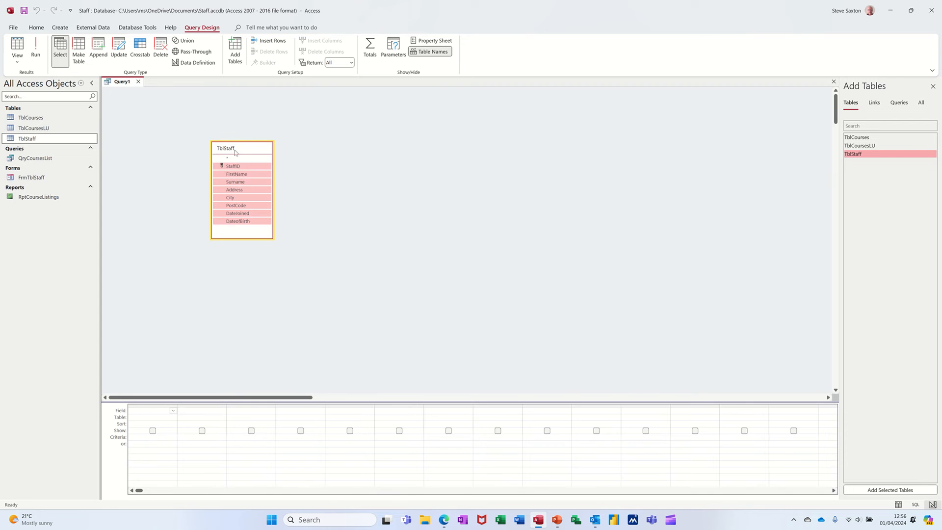
{"action": "left_click_drag", "start_coordinate": [229, 175], "coordinate": [158, 413]}
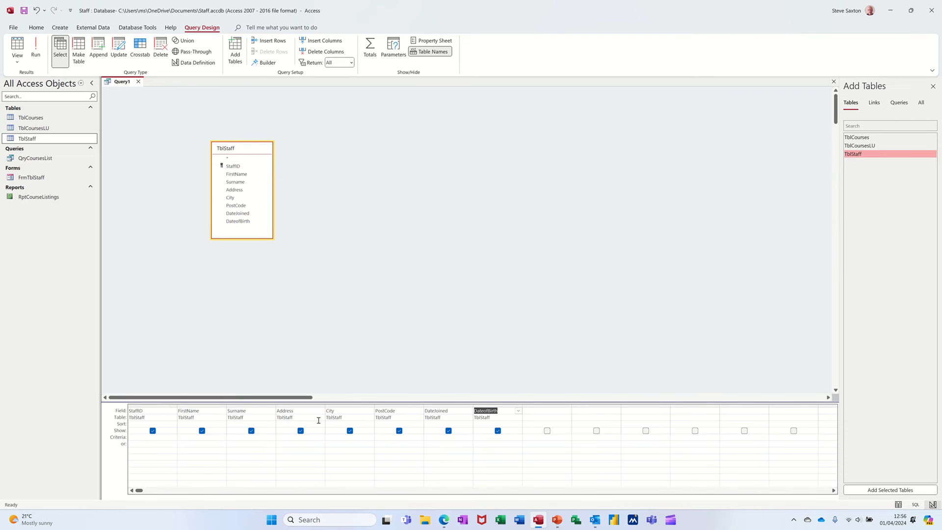
Build an expression in the first empty query column, inserting the built-in Date/Time function DateDiff
{"action": "left_click", "coordinate": [543, 412]}
{"action": "left_click", "coordinate": [257, 65]}
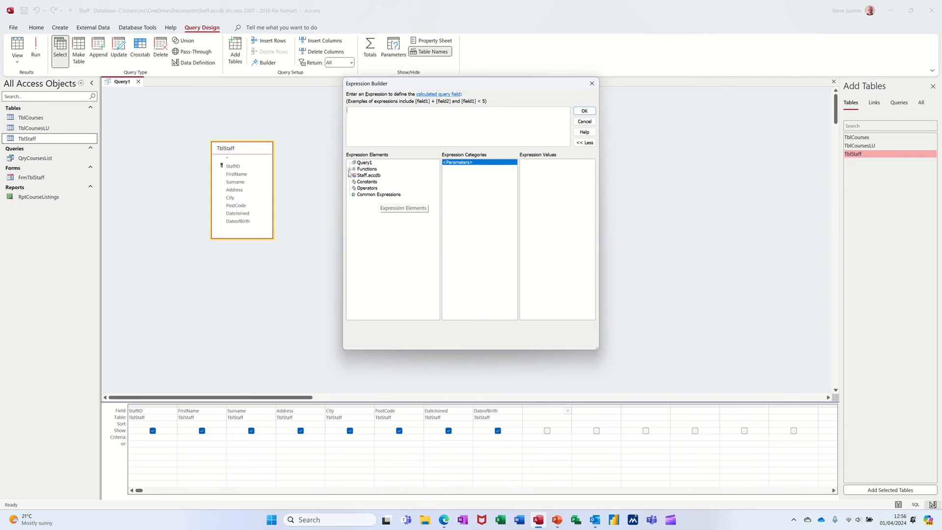
{"action": "left_click", "coordinate": [349, 169]}
{"action": "left_click", "coordinate": [363, 177]}
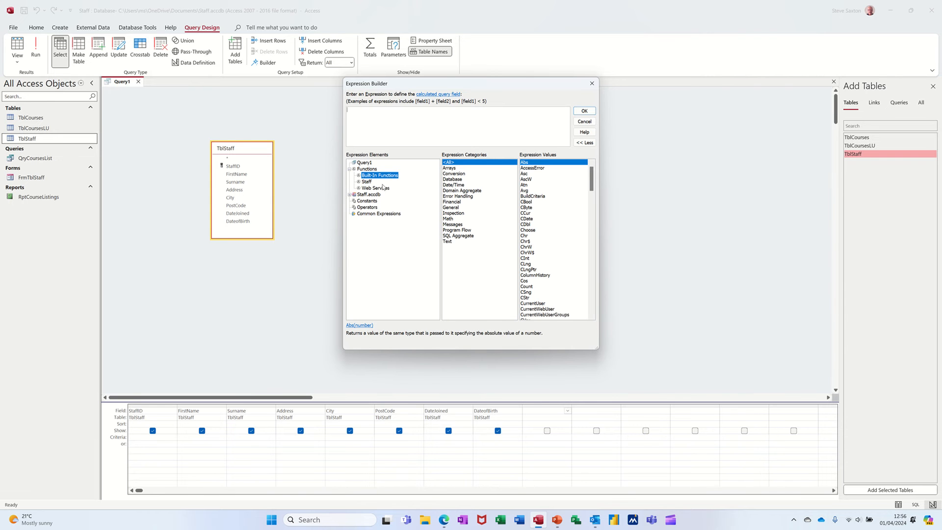
{"action": "left_click", "coordinate": [451, 185]}
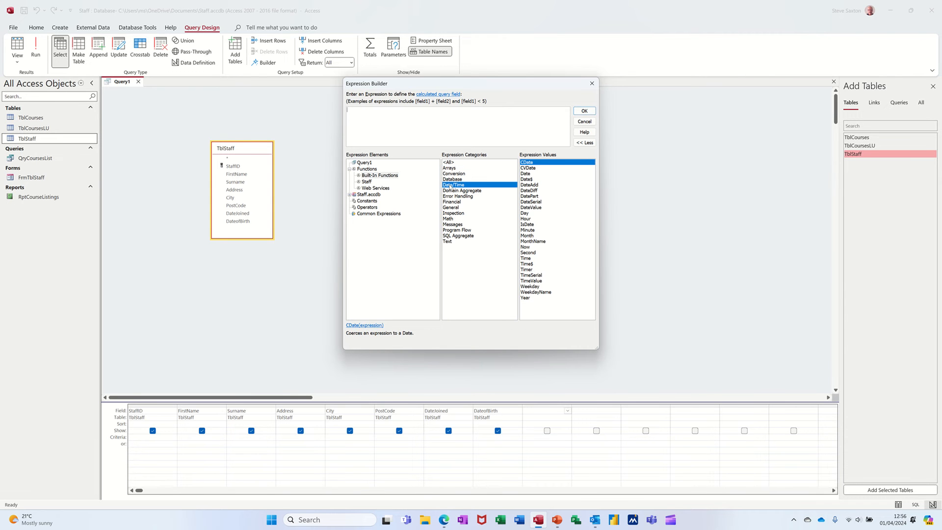
{"action": "left_click", "coordinate": [539, 192]}
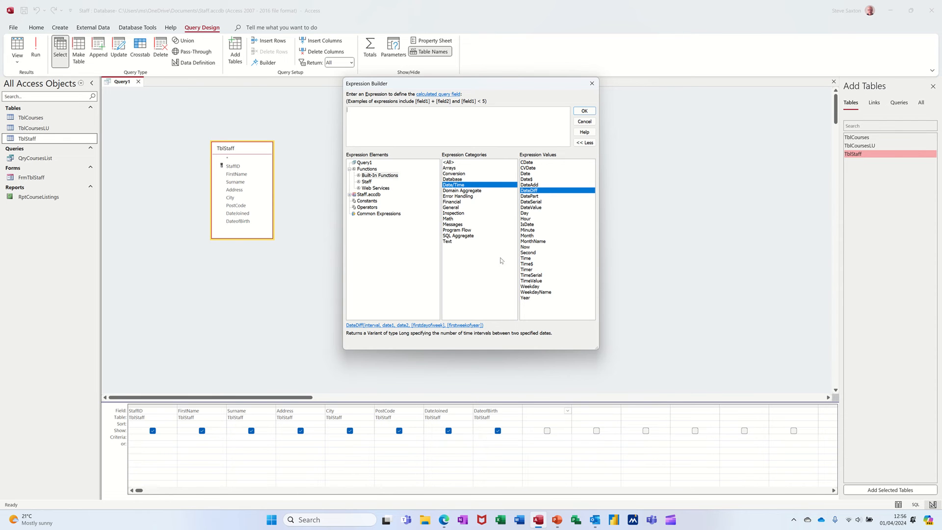
{"action": "double_click", "coordinate": [530, 192]}
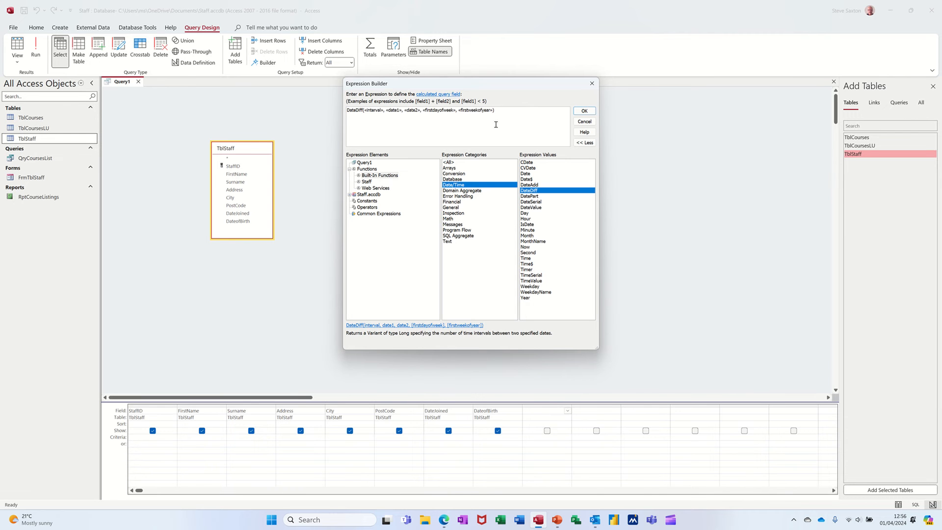
Replace the DateDiff placeholder arguments with the interval "yyyy" followed by a comma
{"action": "left_click_drag", "start_coordinate": [495, 110], "coordinate": [366, 114]}
{"action": "key", "text": "Delete"}
{"action": "type", "text": "\""}
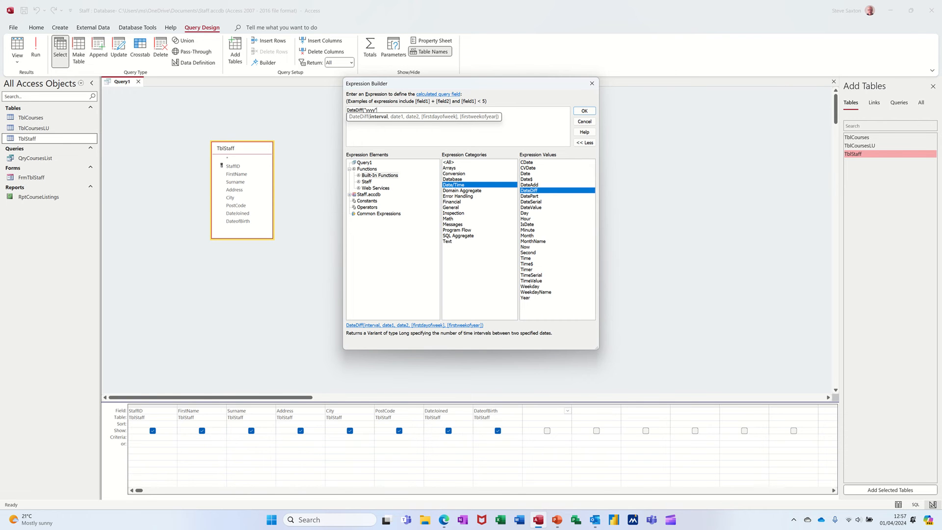
{"action": "type", "text": "yyyy\","}
Add TblStaff's DateJoined field as the first date in DateDiff, reducing the reference to [datejoined] without the table name
{"action": "left_click", "coordinate": [372, 194]}
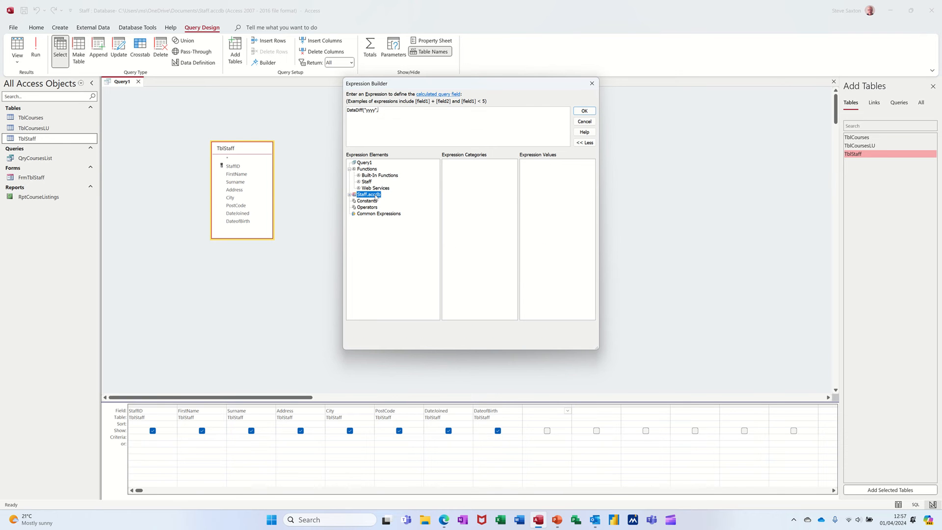
{"action": "left_click", "coordinate": [349, 194]}
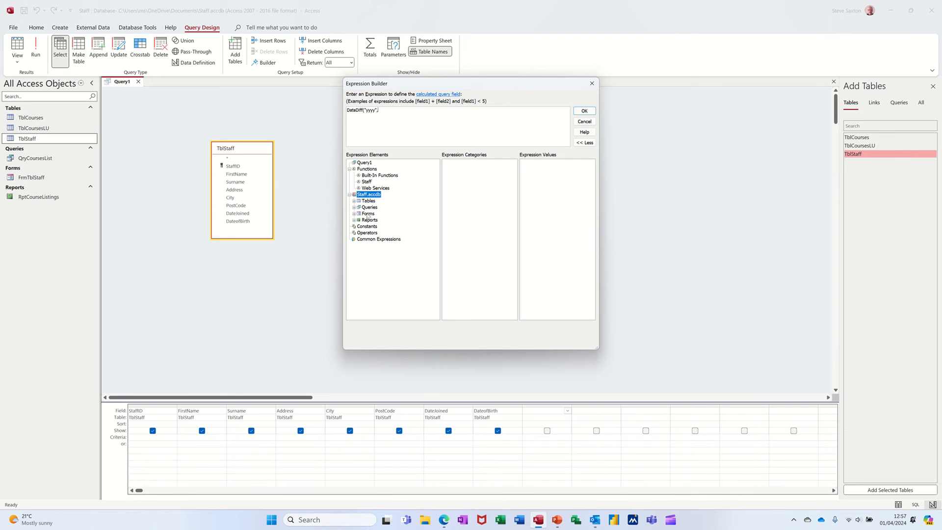
{"action": "left_click", "coordinate": [354, 202]}
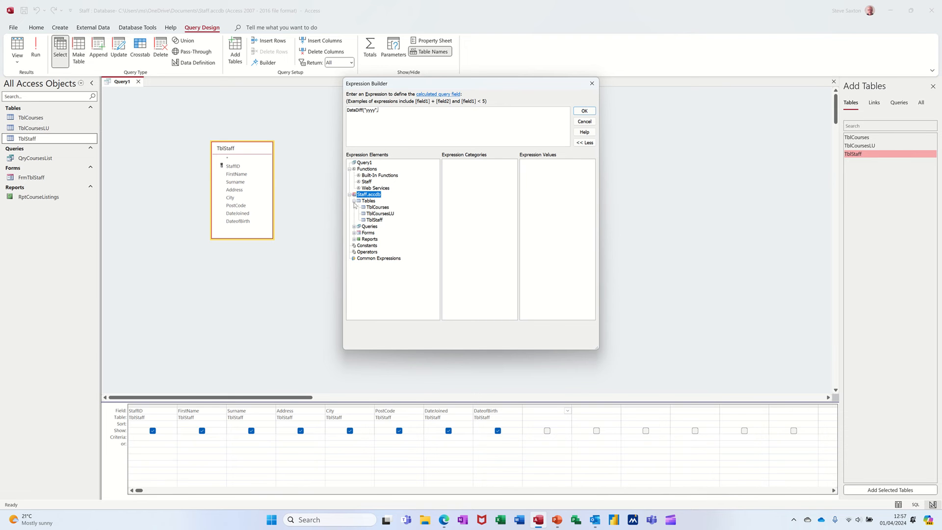
{"action": "left_click", "coordinate": [373, 221]}
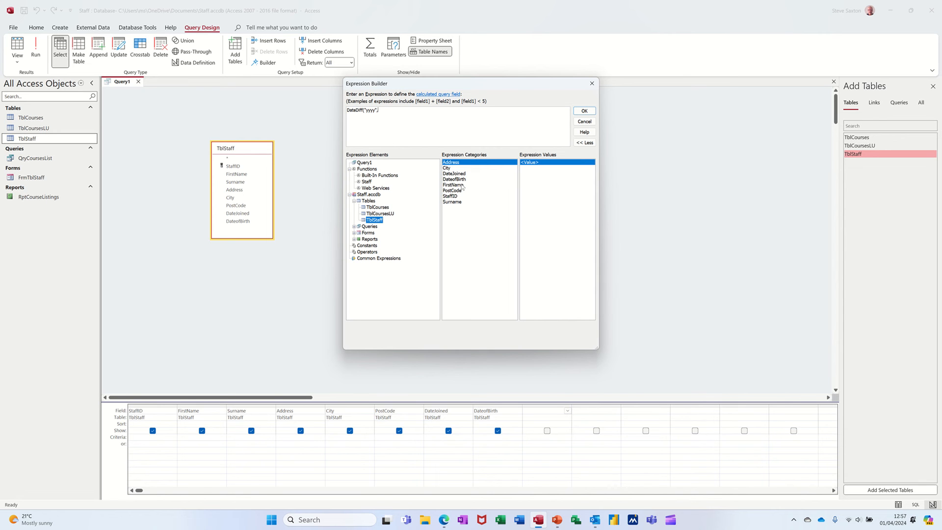
{"action": "left_click", "coordinate": [463, 173]}
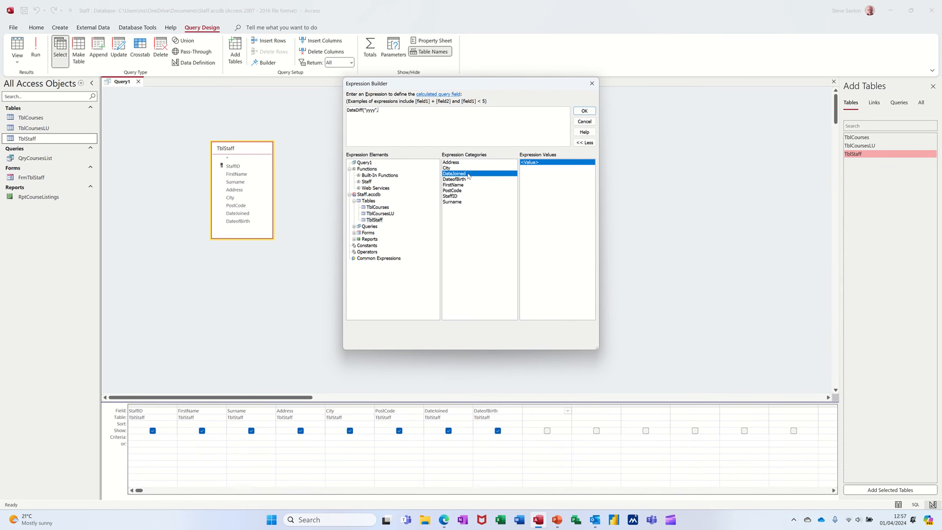
{"action": "double_click", "coordinate": [470, 174]}
{"action": "key", "text": "BackSpace"}
{"action": "key", "text": "BackSpace"}
{"action": "key", "text": "BackSpace"}
{"action": "key", "text": "BackSpace"}
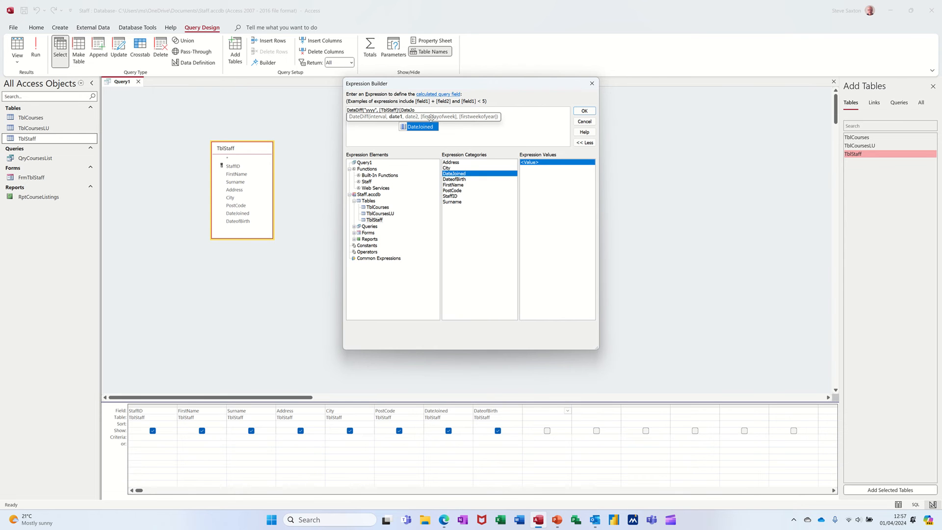
{"action": "key", "text": "BackSpace"}
{"action": "key", "text": "BackSpace"}
{"action": "key", "text": "BackSpace"}
{"action": "key", "text": "BackSpace"}
{"action": "key", "text": "BackSpace"}
{"action": "key", "text": "BackSpace"}
{"action": "key", "text": "BackSpace"}
{"action": "key", "text": "BackSpace"}
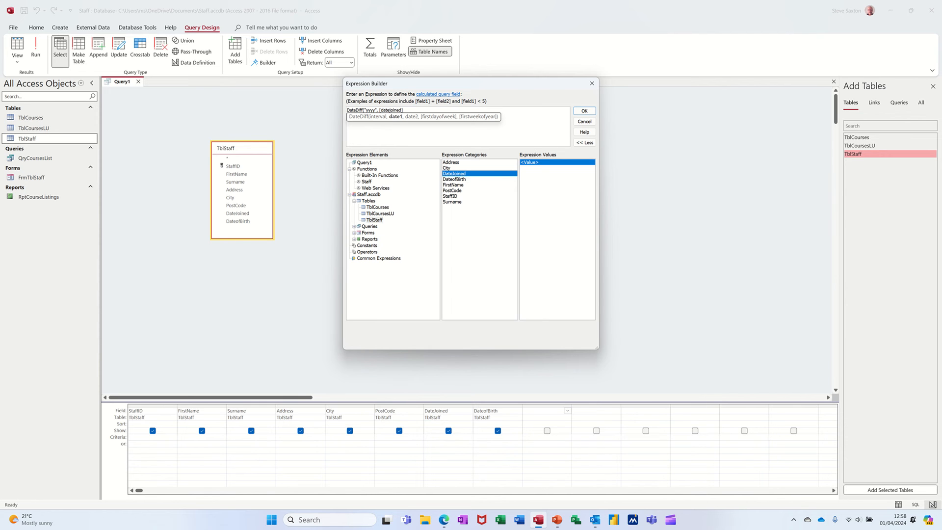
Complete the DateDiff expression with Now() as the second date and accept it into the query column
{"action": "type", "text": ","}
{"action": "type", "text": "Now())"}
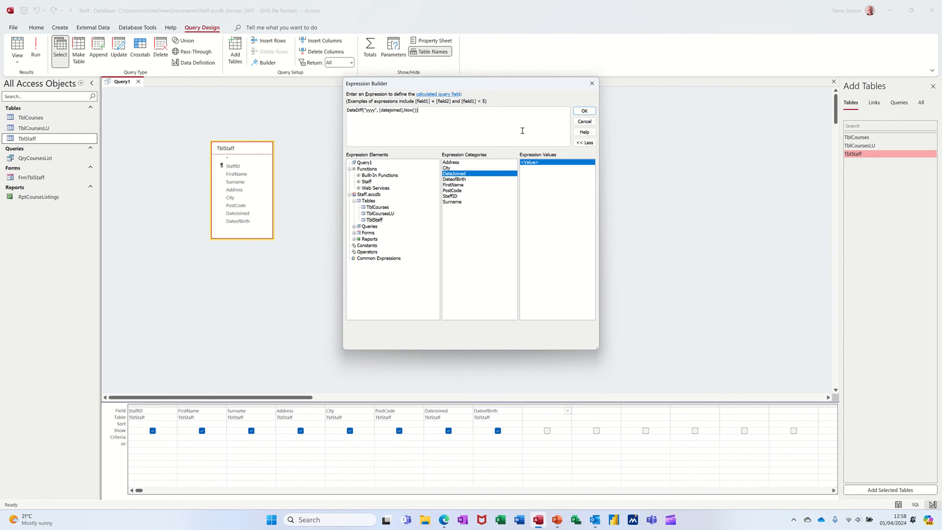
{"action": "left_click", "coordinate": [583, 112]}
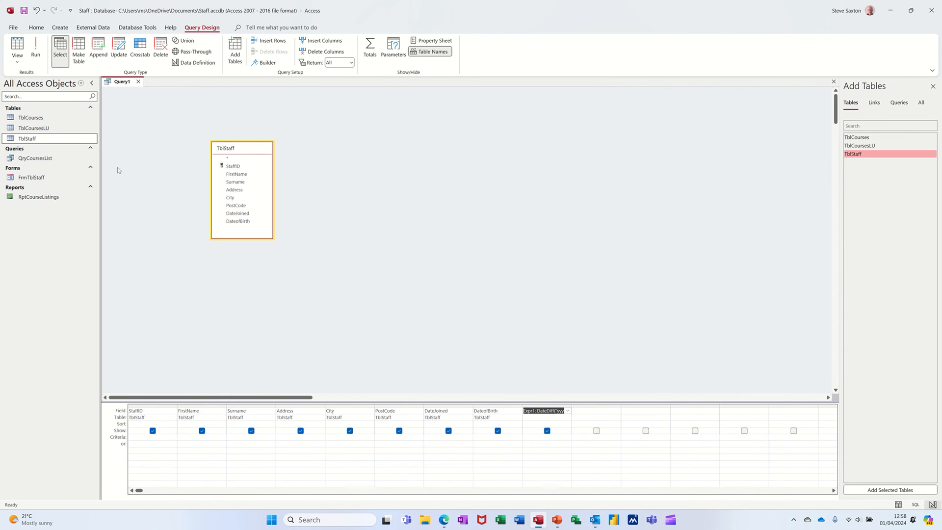
Run the query and check the calculated Expr1 values against the staff joining dates
{"action": "left_click", "coordinate": [37, 53]}
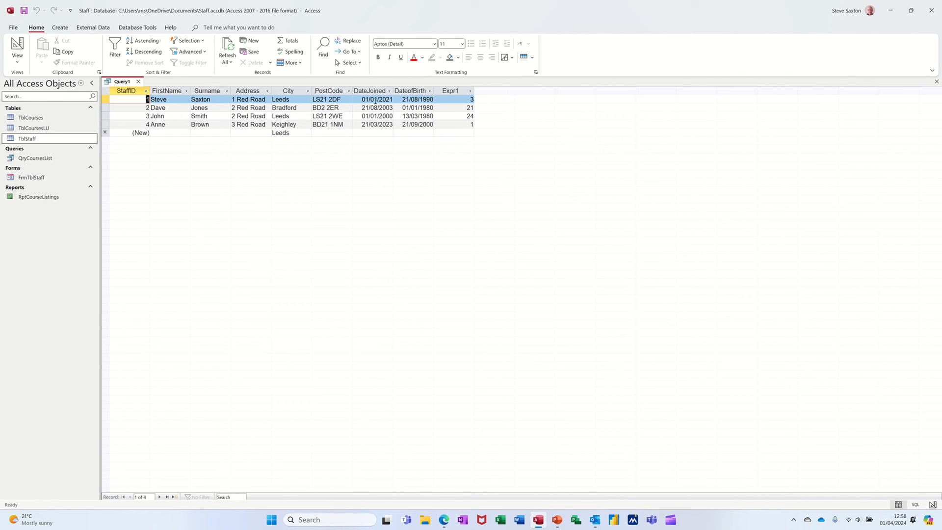
{"action": "left_click", "coordinate": [451, 115]}
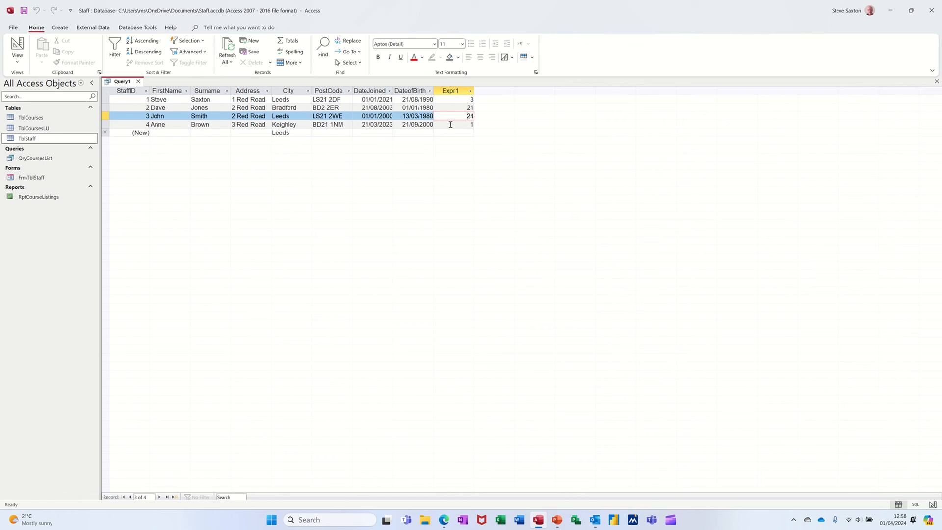
{"action": "left_click", "coordinate": [451, 124]}
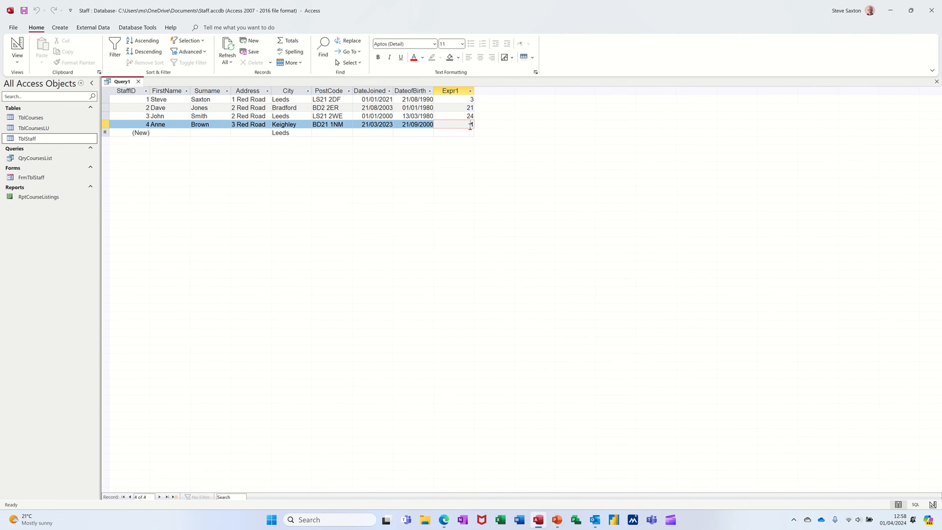
Rename the calculated column Expr1 to YearsEmployed in the query design and rerun the query
{"action": "left_click", "coordinate": [17, 44]}
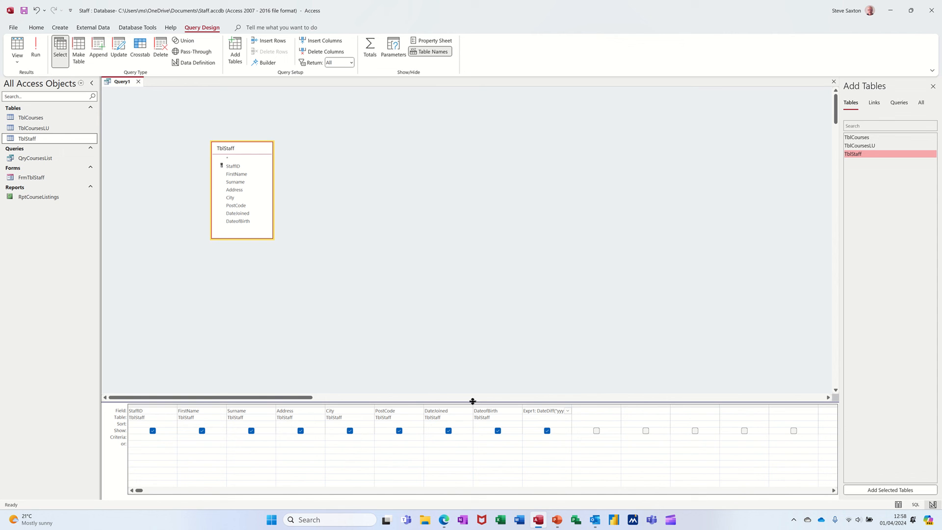
{"action": "left_click", "coordinate": [540, 410]}
{"action": "key", "text": "shift+F2"}
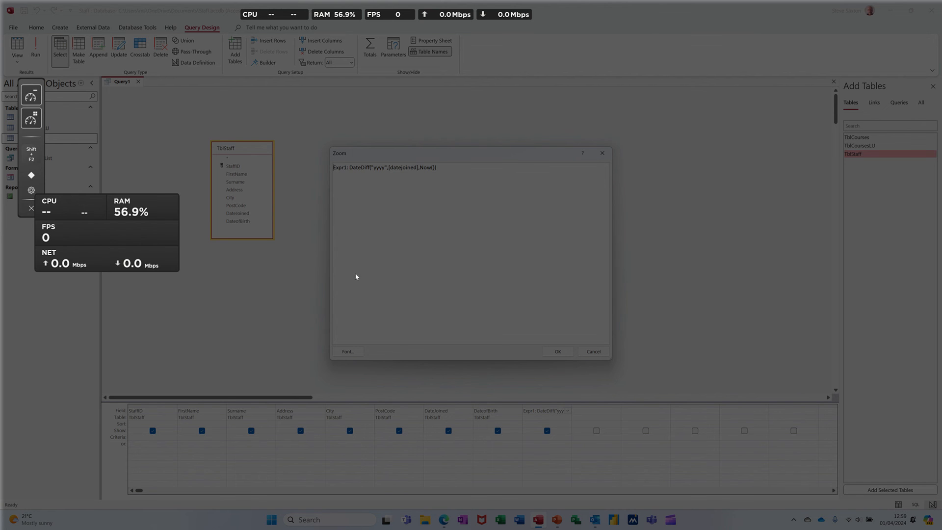
{"action": "left_click", "coordinate": [305, 281]}
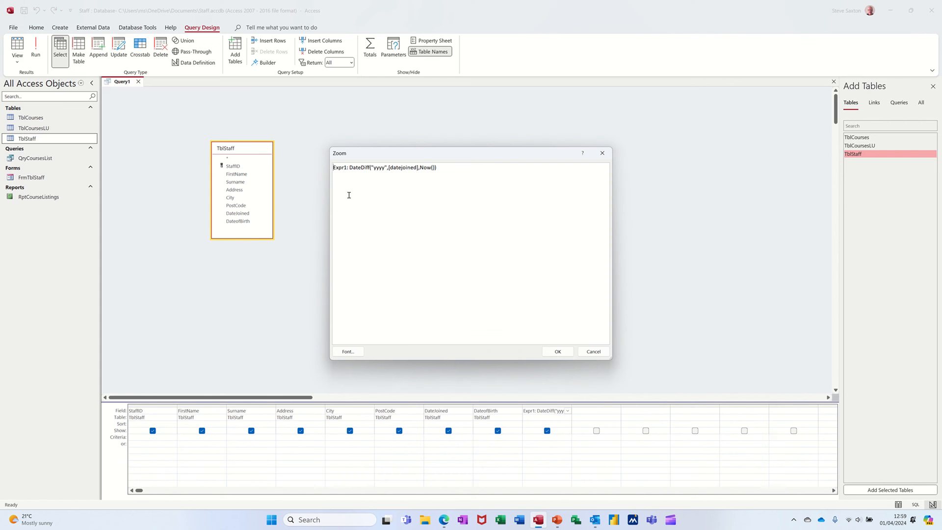
{"action": "double_click", "coordinate": [337, 168]}
{"action": "type", "text": "YearsEmployed"}
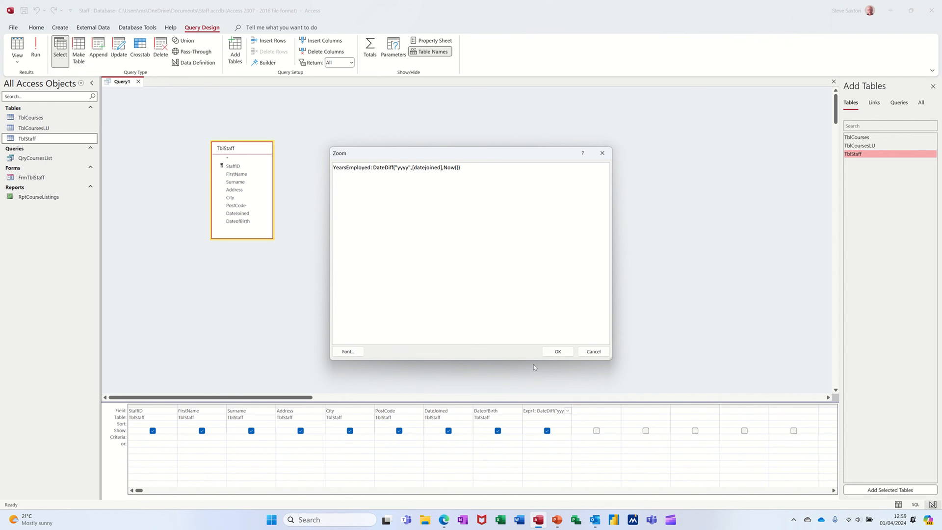
{"action": "left_click", "coordinate": [555, 351]}
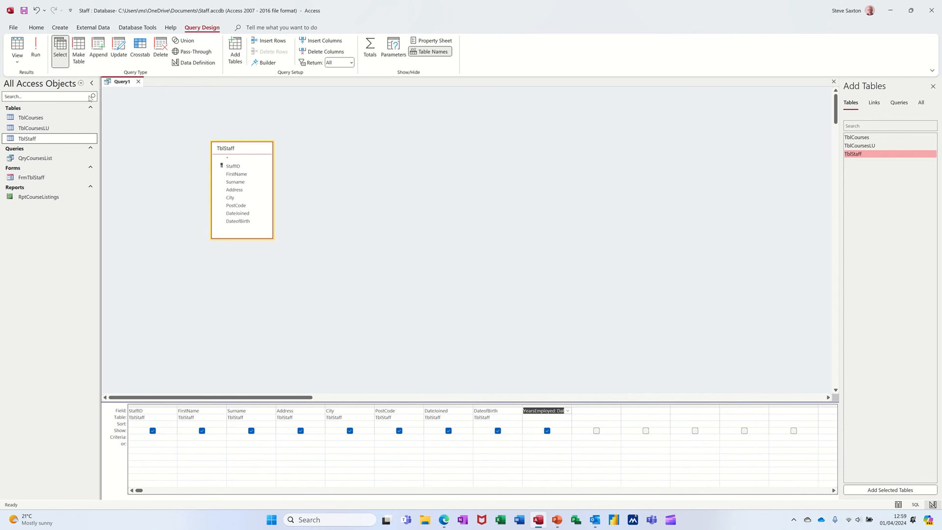
{"action": "left_click", "coordinate": [37, 51]}
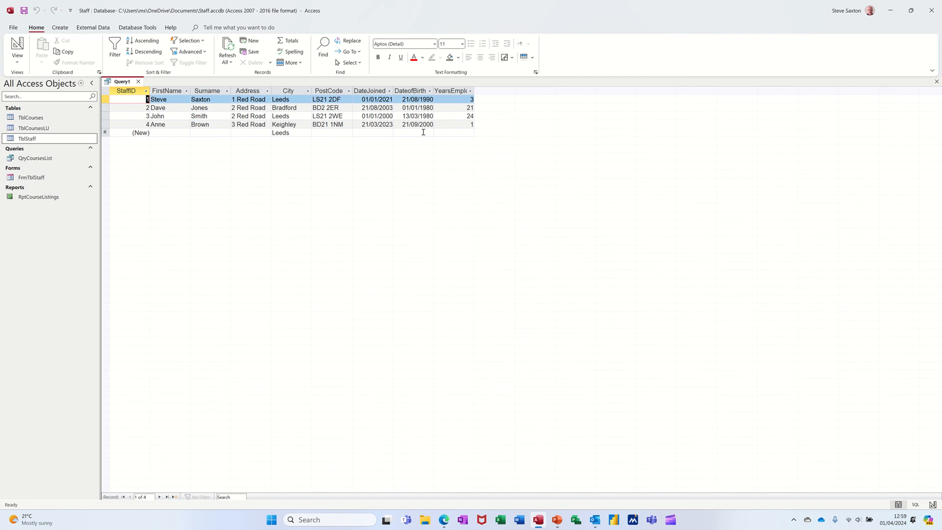
Fit the YearsEmployed column width to its heading and save the query as QryYearsEmployed
{"action": "double_click", "coordinate": [475, 92]}
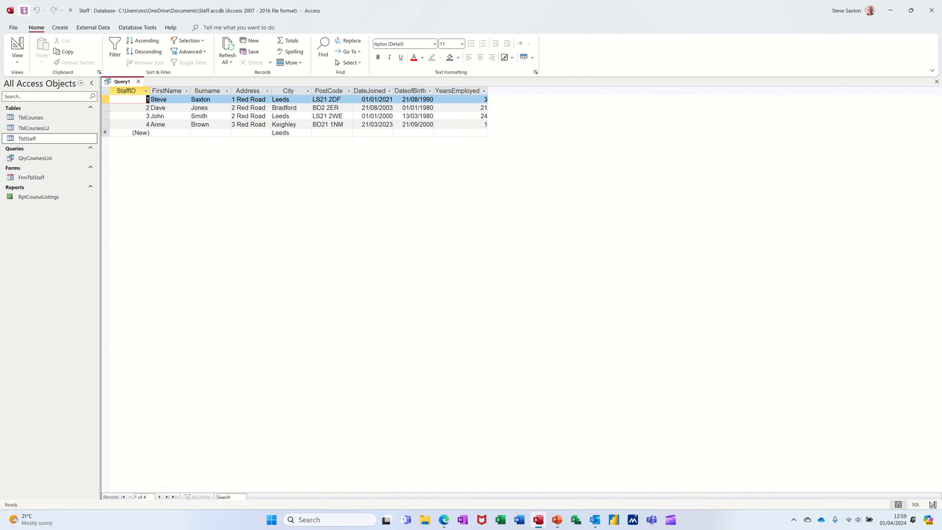
{"action": "left_click", "coordinate": [24, 11]}
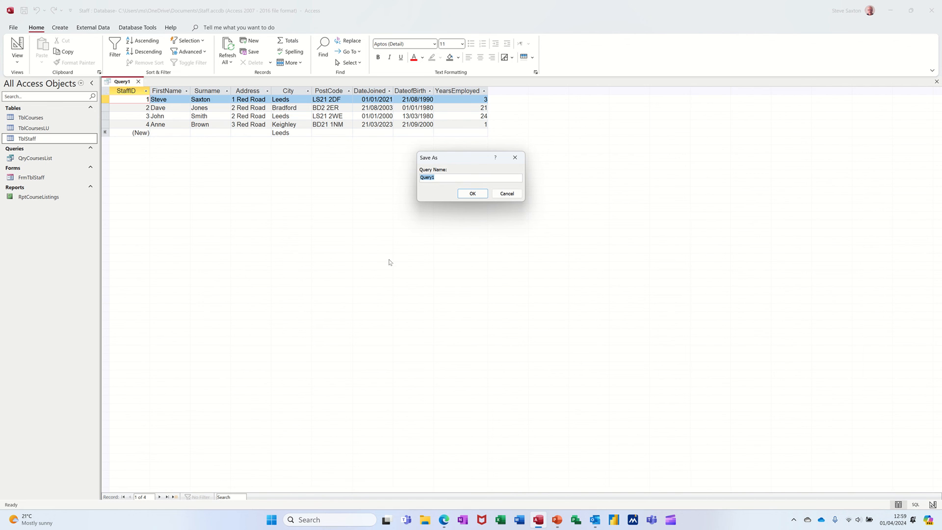
{"action": "type", "text": "Q"}
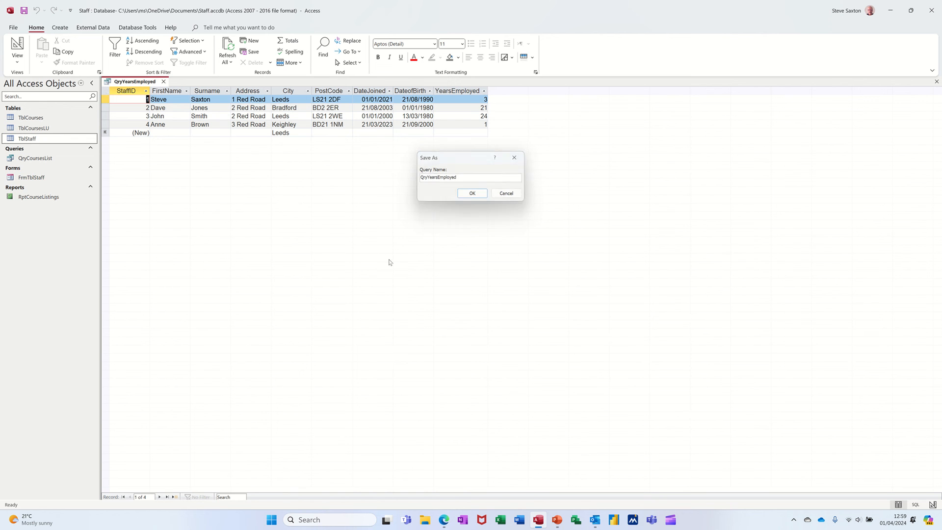
Confirm saving the query as QryYearsEmployed and close it
{"action": "key", "text": "Return"}
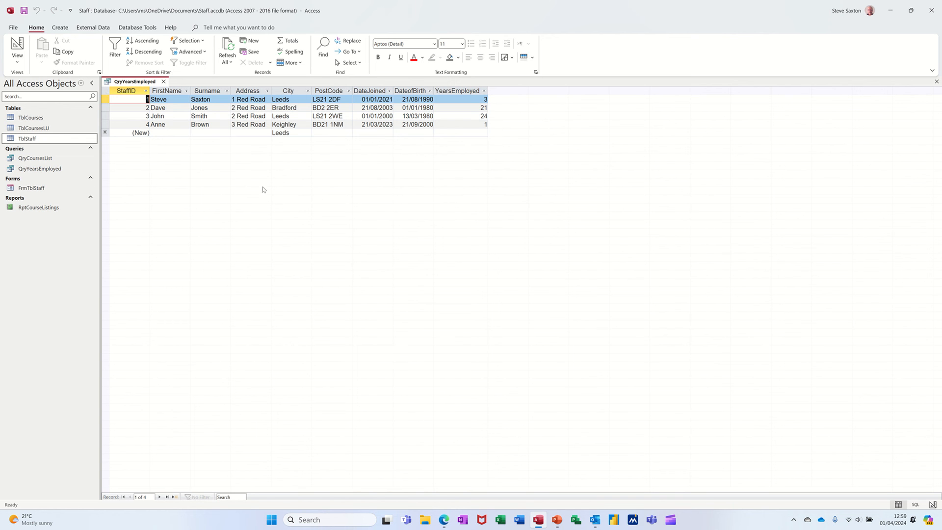
{"action": "left_click", "coordinate": [164, 81]}
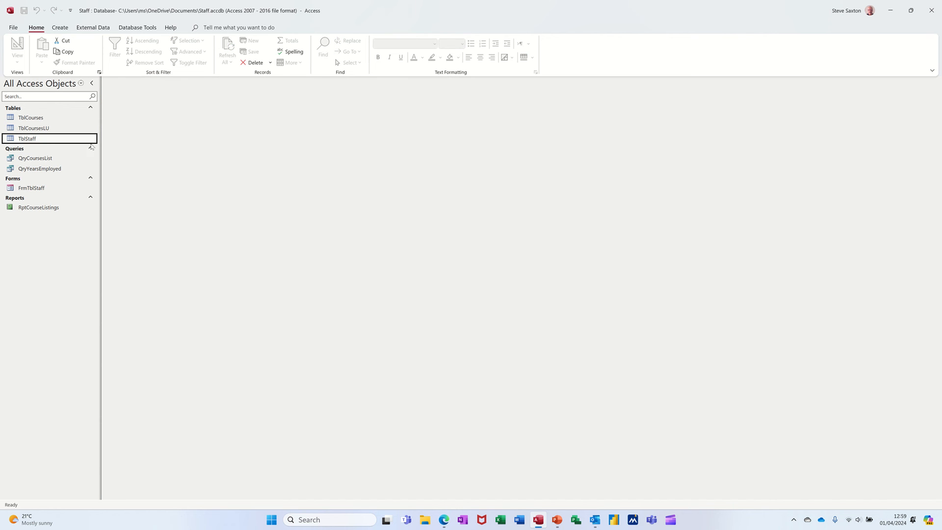
Open the TblStaff table and look at the field types available for a new column
{"action": "double_click", "coordinate": [24, 139]}
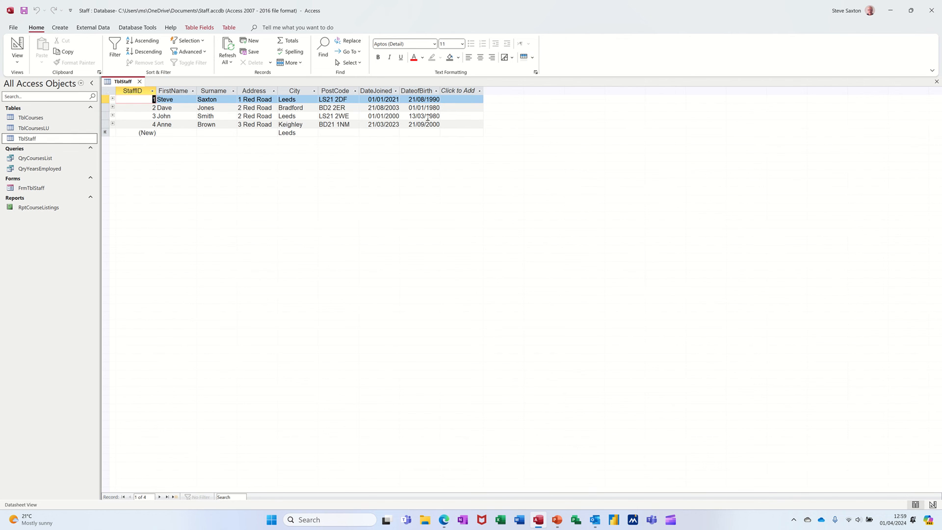
{"action": "left_click", "coordinate": [479, 91]}
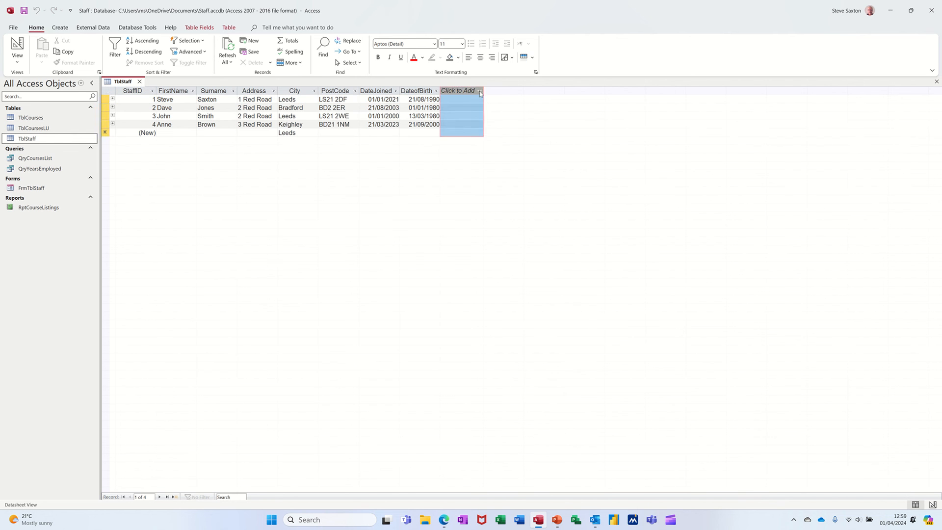
{"action": "mouse_move", "coordinate": [472, 258]}
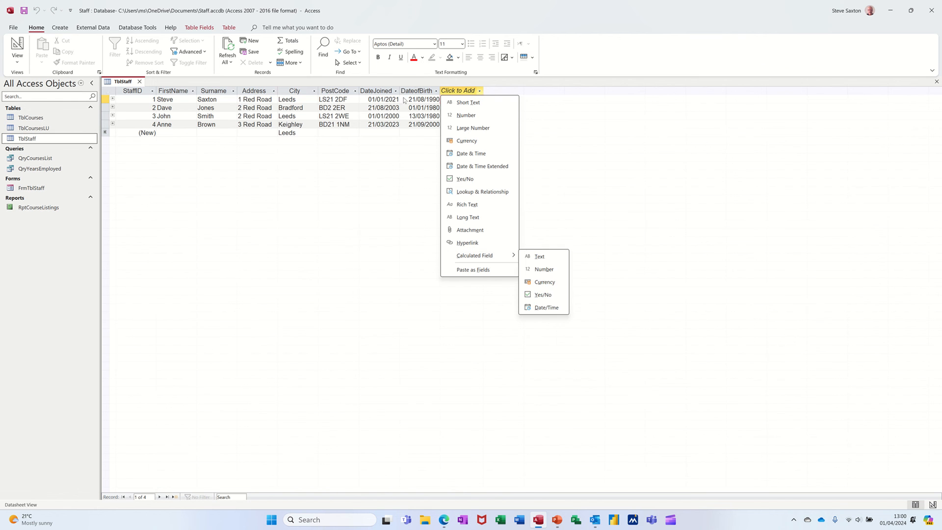
Try adding a field named ttt with the Calculated data type in the design of TblStaff
{"action": "left_click", "coordinate": [16, 45]}
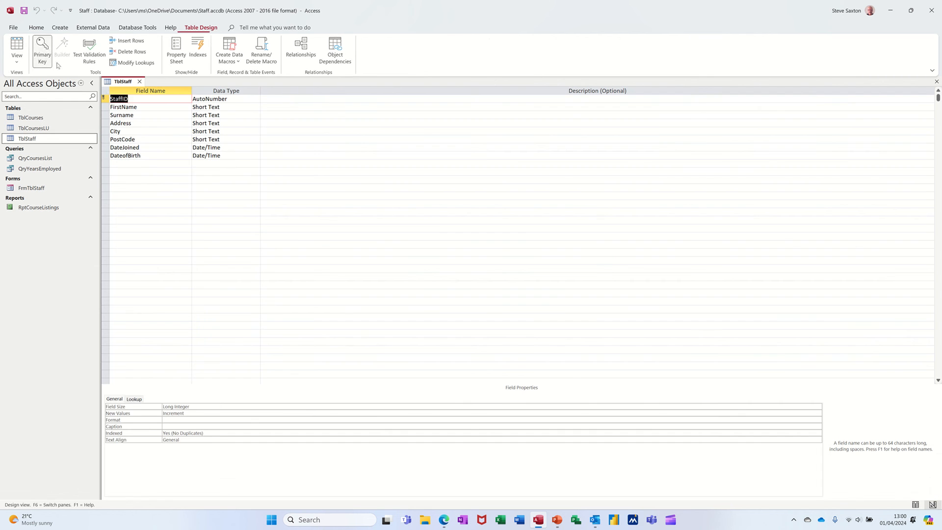
{"action": "left_click", "coordinate": [160, 164]}
{"action": "type", "text": "ttt"}
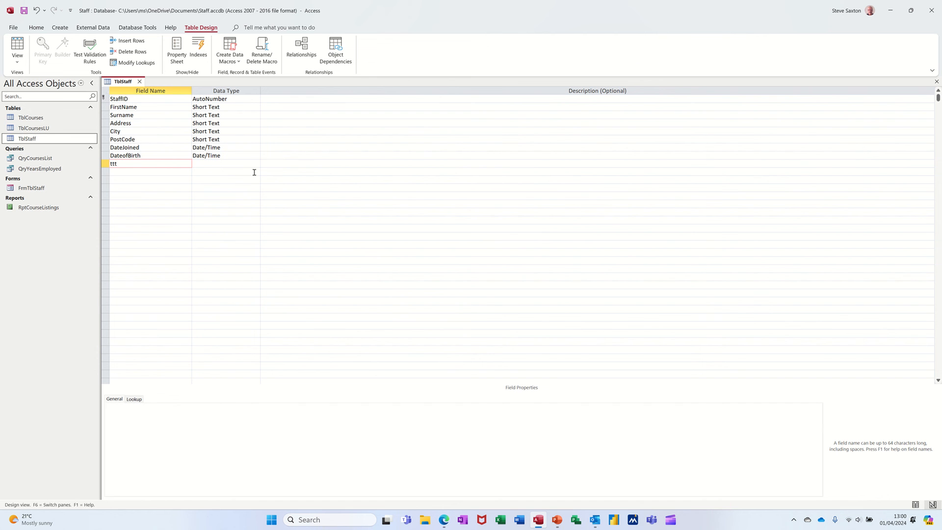
{"action": "key", "text": "Tab"}
{"action": "type", "text": "c"}
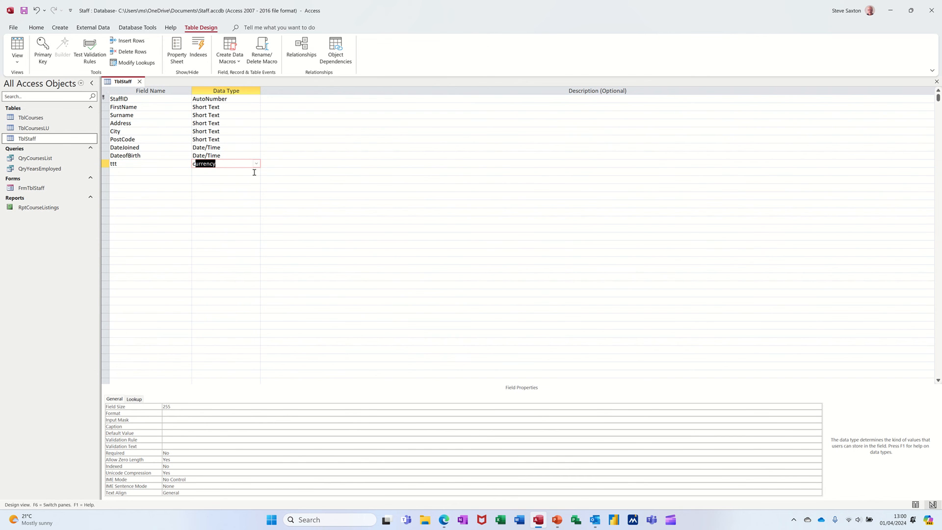
{"action": "type", "text": "alculated"}
{"action": "left_click", "coordinate": [256, 163]}
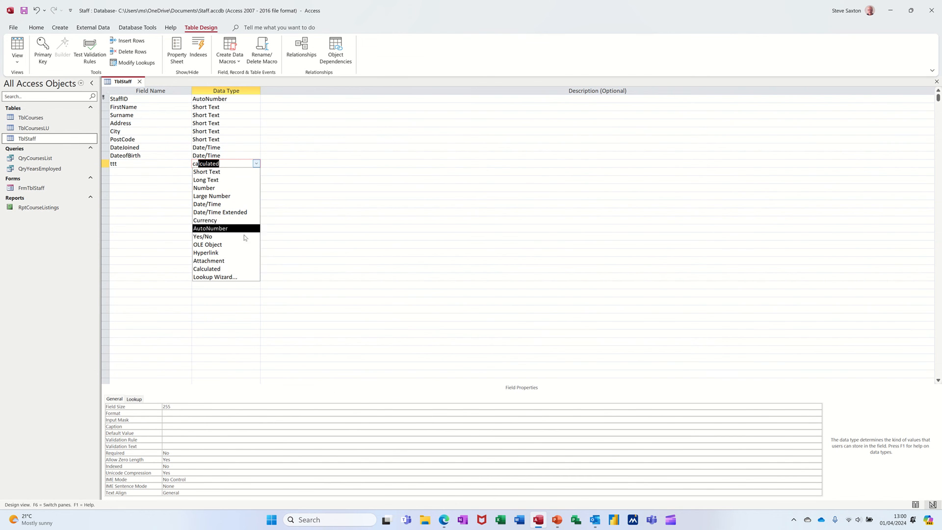
{"action": "left_click", "coordinate": [228, 269]}
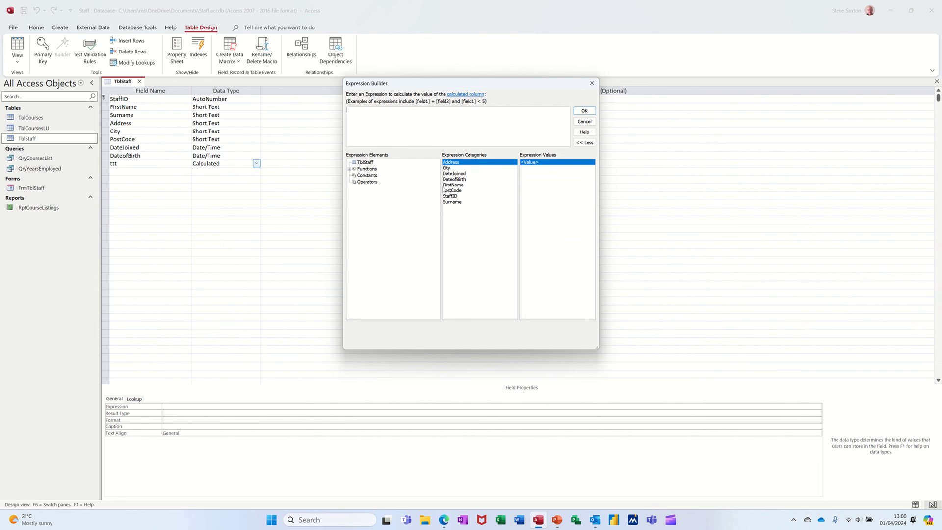
Check the built-in Date/Time functions offered for the calculated field and close TblStaff without saving its design changes
{"action": "left_click", "coordinate": [348, 169]}
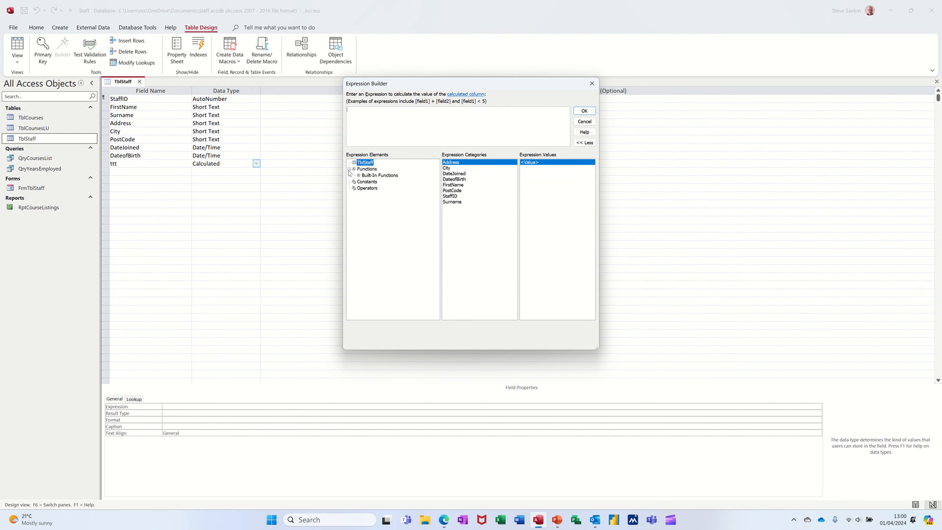
{"action": "left_click", "coordinate": [369, 176]}
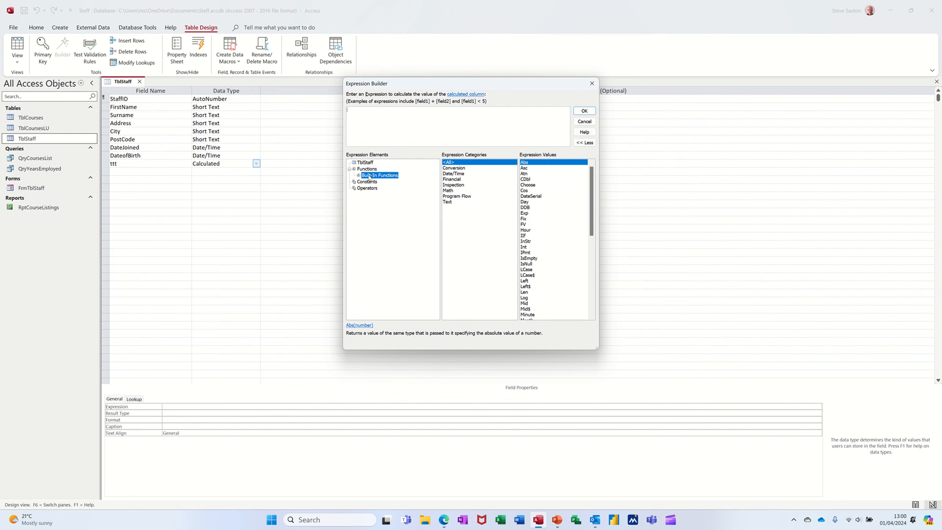
{"action": "left_click", "coordinate": [461, 174]}
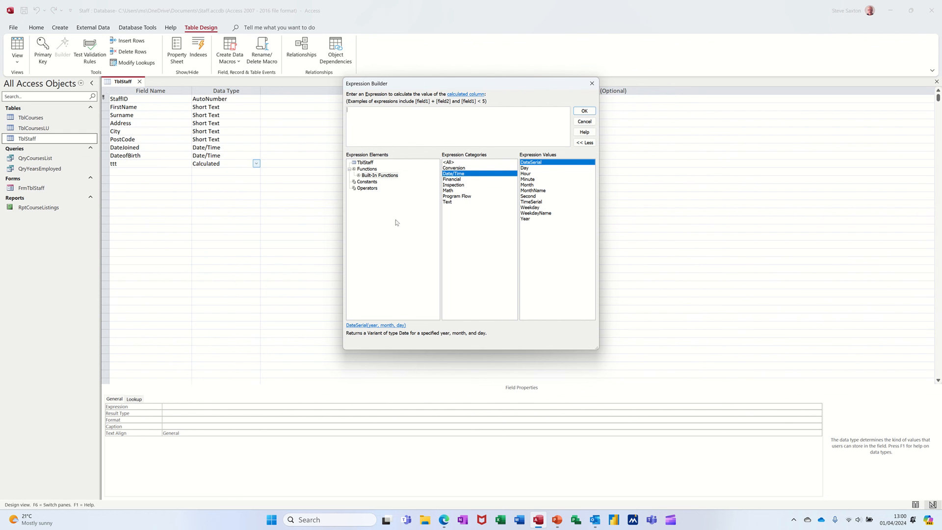
{"action": "left_click", "coordinate": [584, 122]}
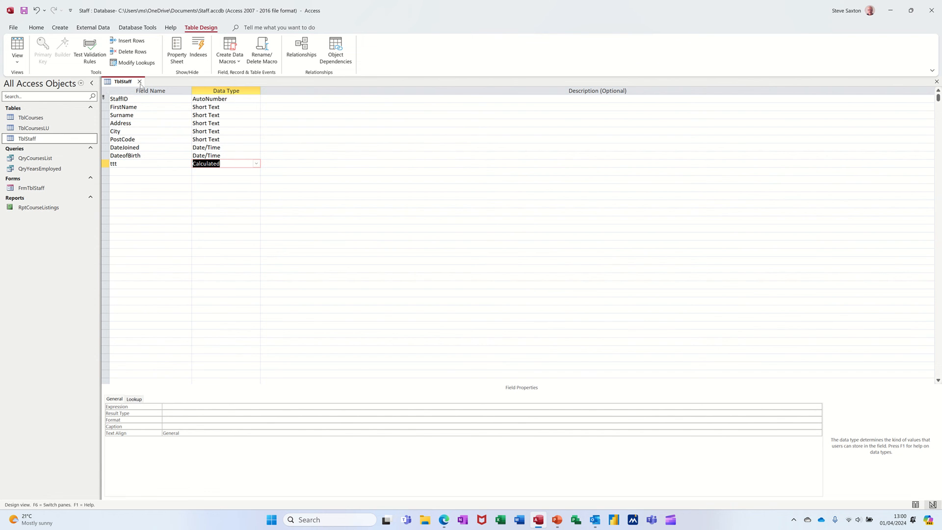
{"action": "left_click", "coordinate": [139, 82]}
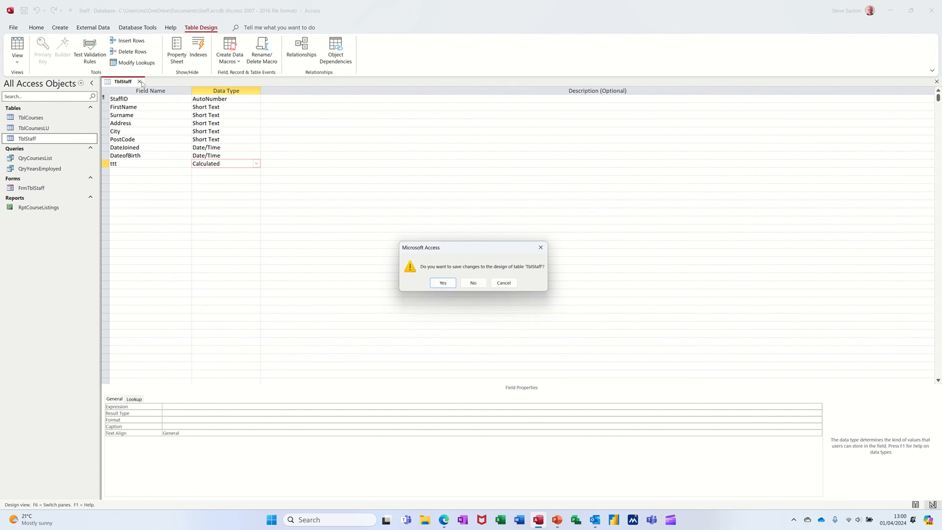
{"action": "left_click", "coordinate": [472, 285]}
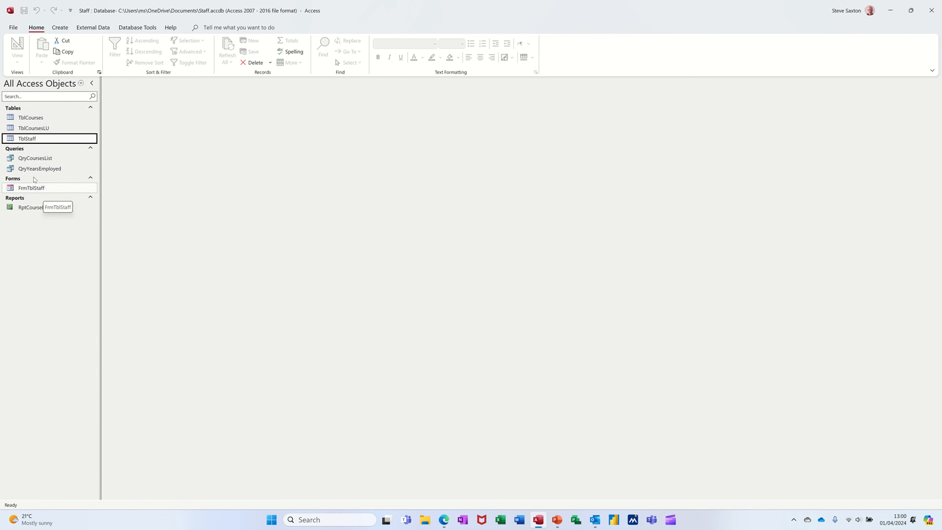
Reopen QryYearsEmployed to review its calculated YearsEmployed column and close the query
{"action": "double_click", "coordinate": [24, 169]}
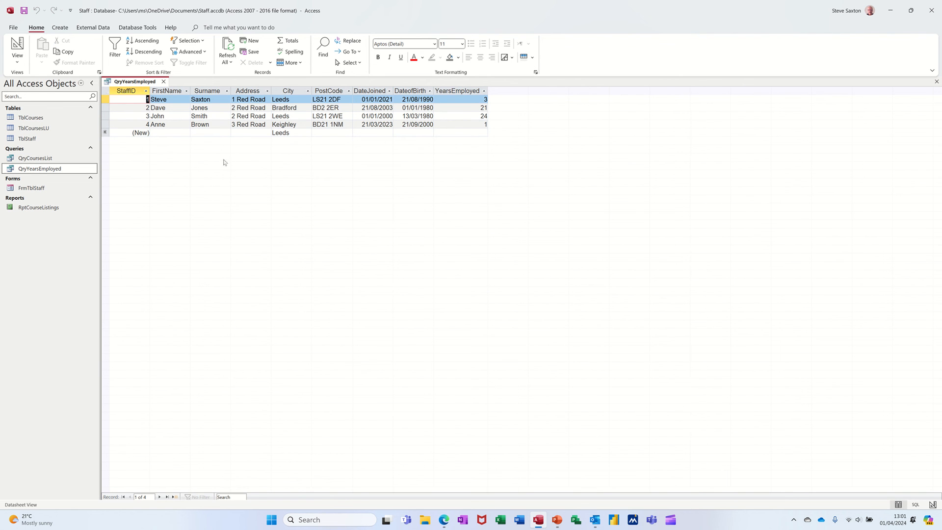
{"action": "left_click", "coordinate": [163, 81]}
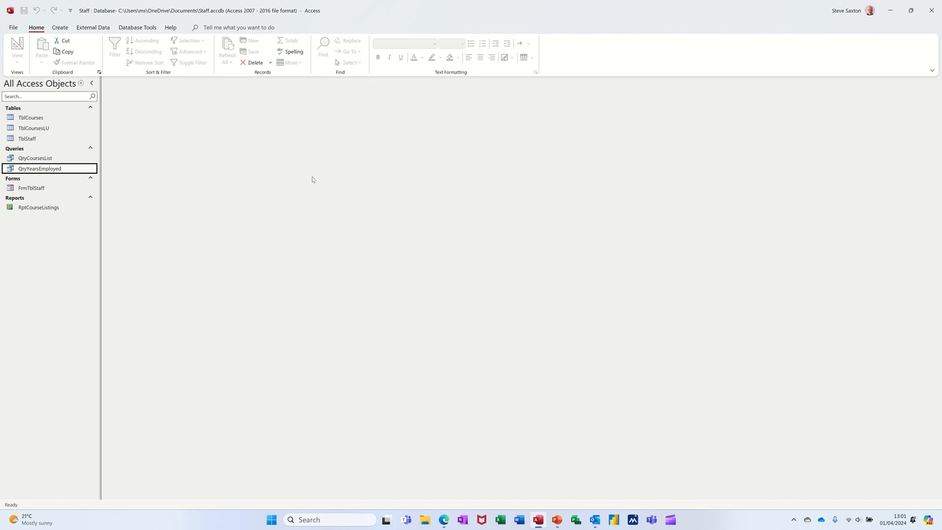